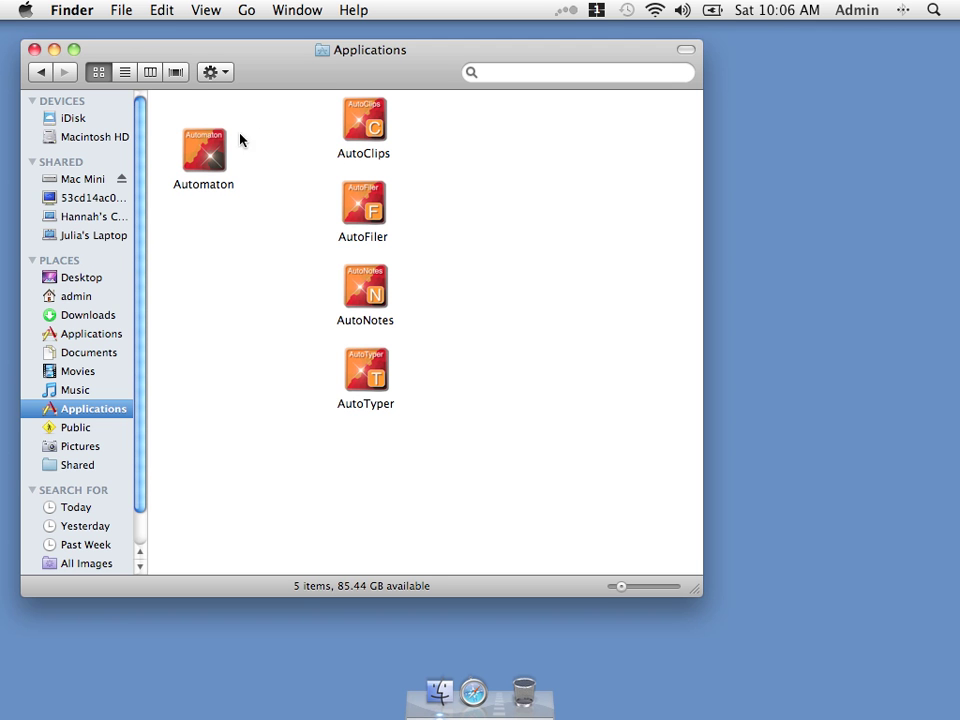
{"action": "left_click", "coordinate": [205, 157]}
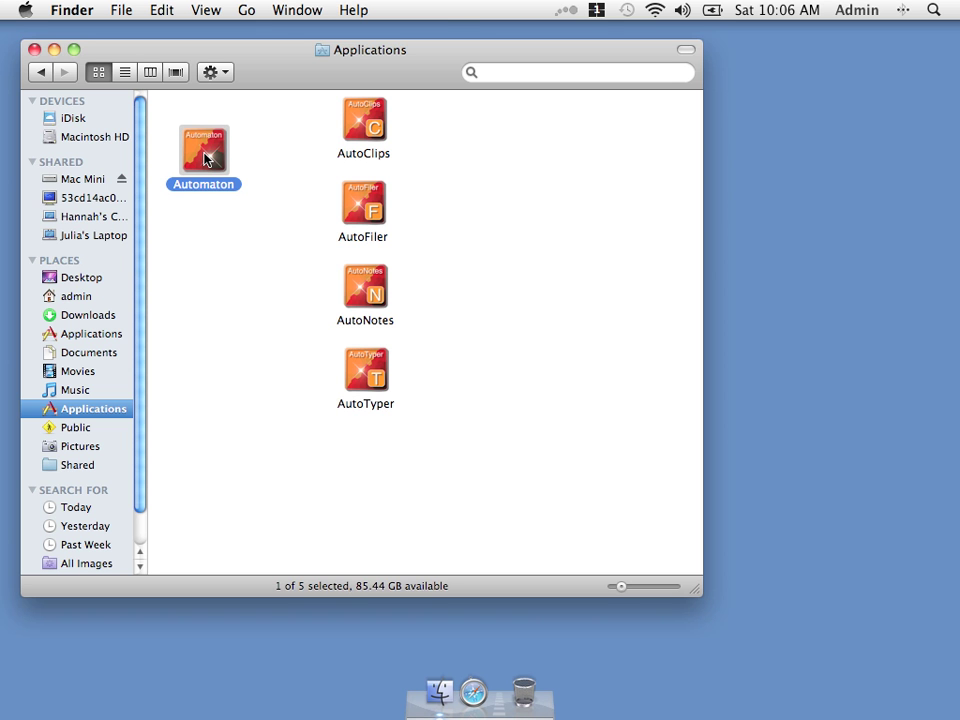
{"action": "left_click_drag", "start_coordinate": [321, 112], "coordinate": [421, 437]}
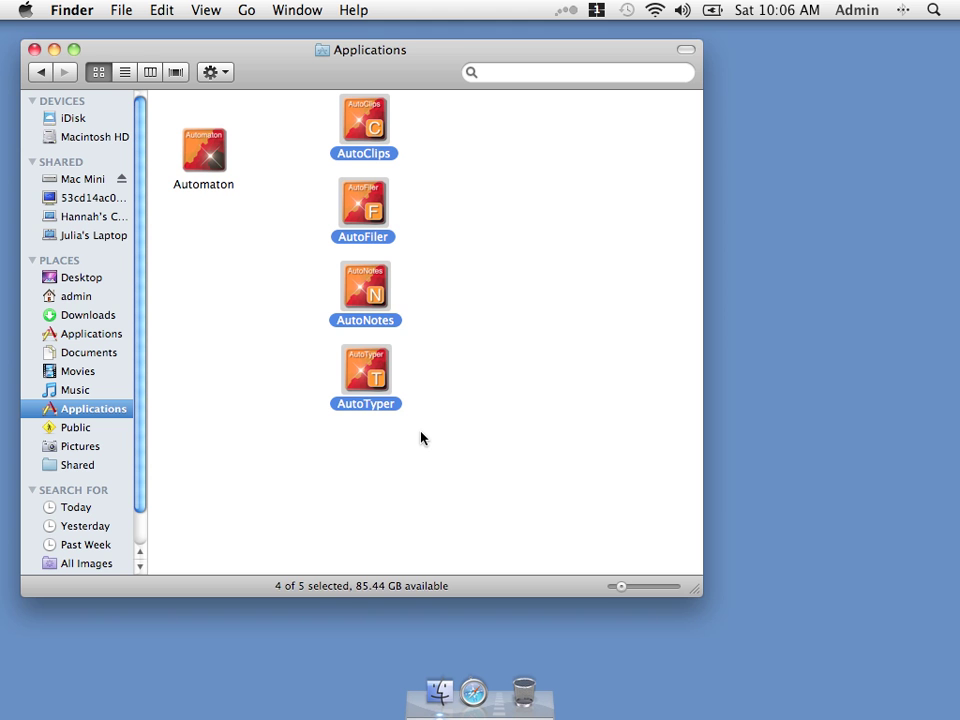
{"action": "left_click", "coordinate": [221, 259]}
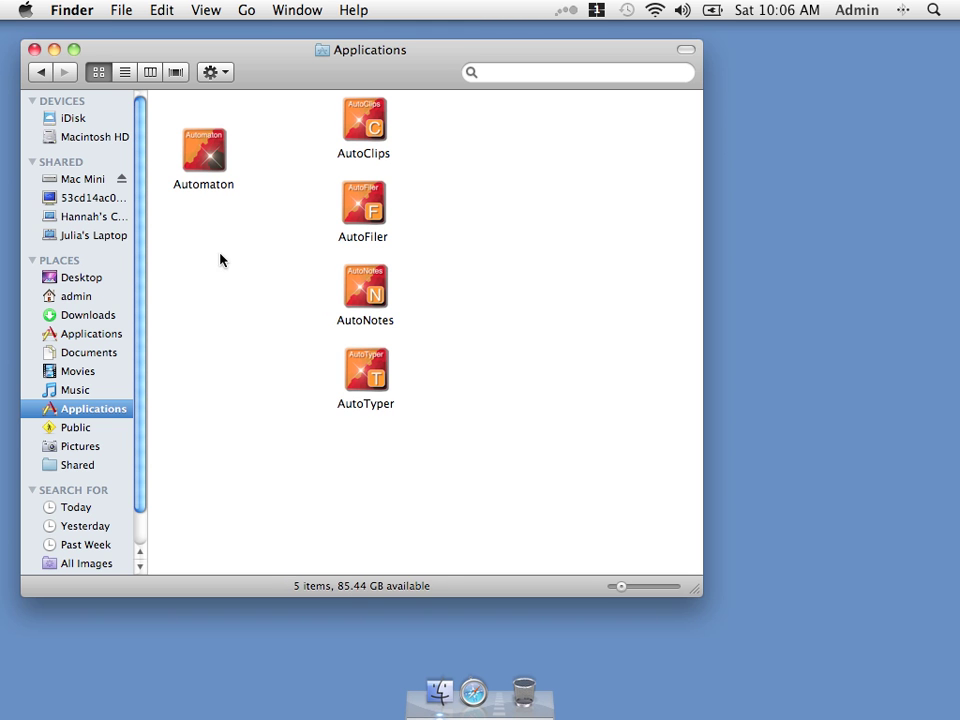
Step: Launch Automaton from the Applications folder and open its preferences
{"action": "left_click", "coordinate": [208, 150]}
{"action": "double_click", "coordinate": [208, 150]}
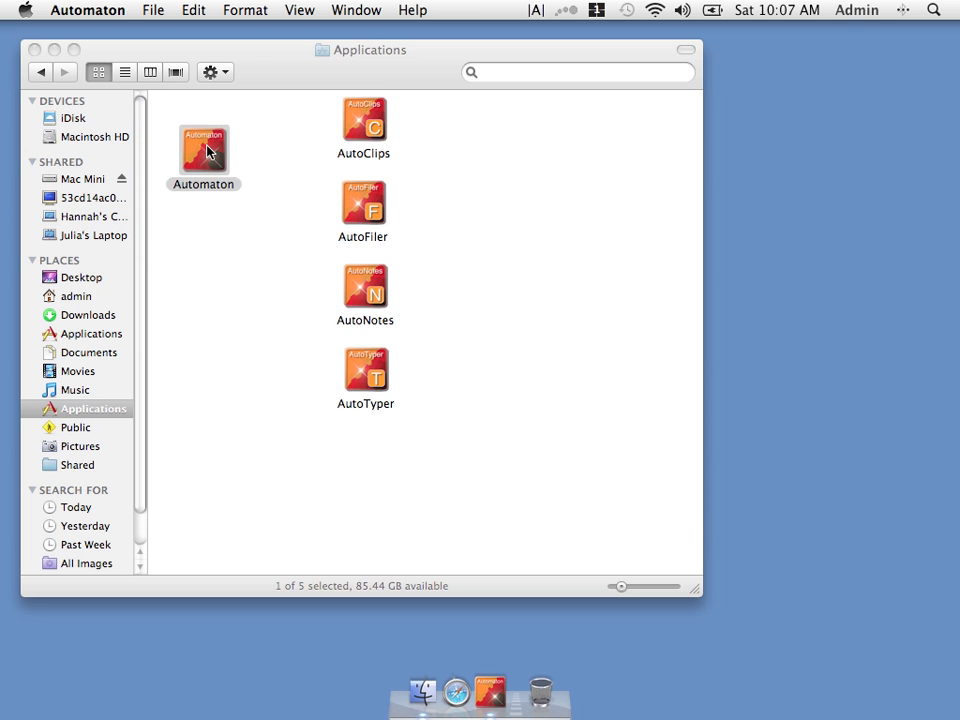
{"action": "key", "text": "super+comma"}
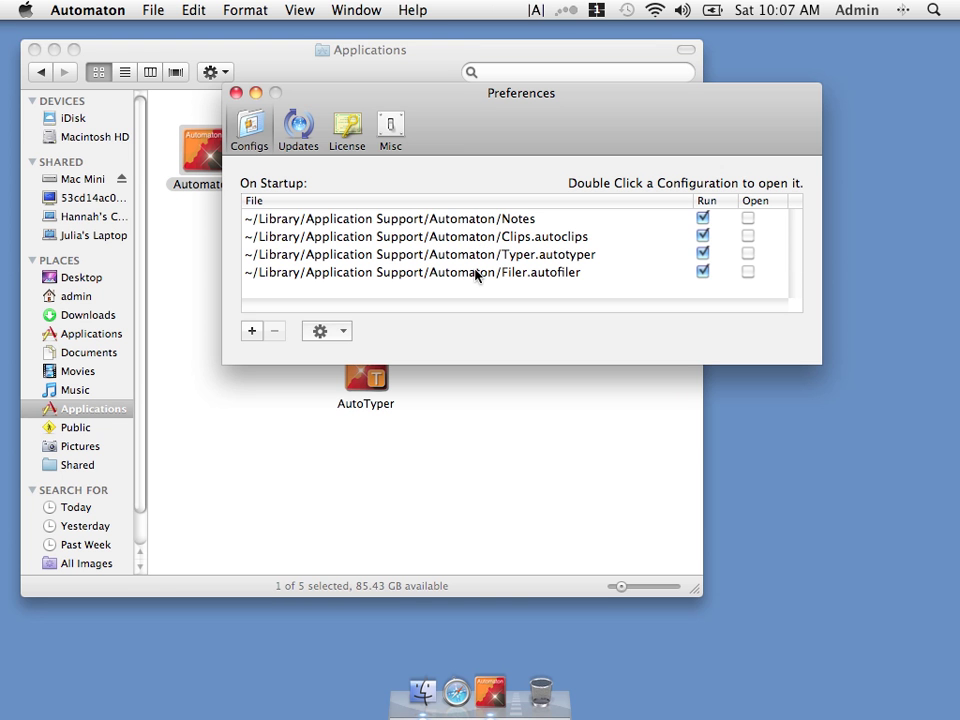
Step: View the Filer.autofiler and Typer.autotyper startup configurations one after the other, closing each window again
{"action": "double_click", "coordinate": [476, 273]}
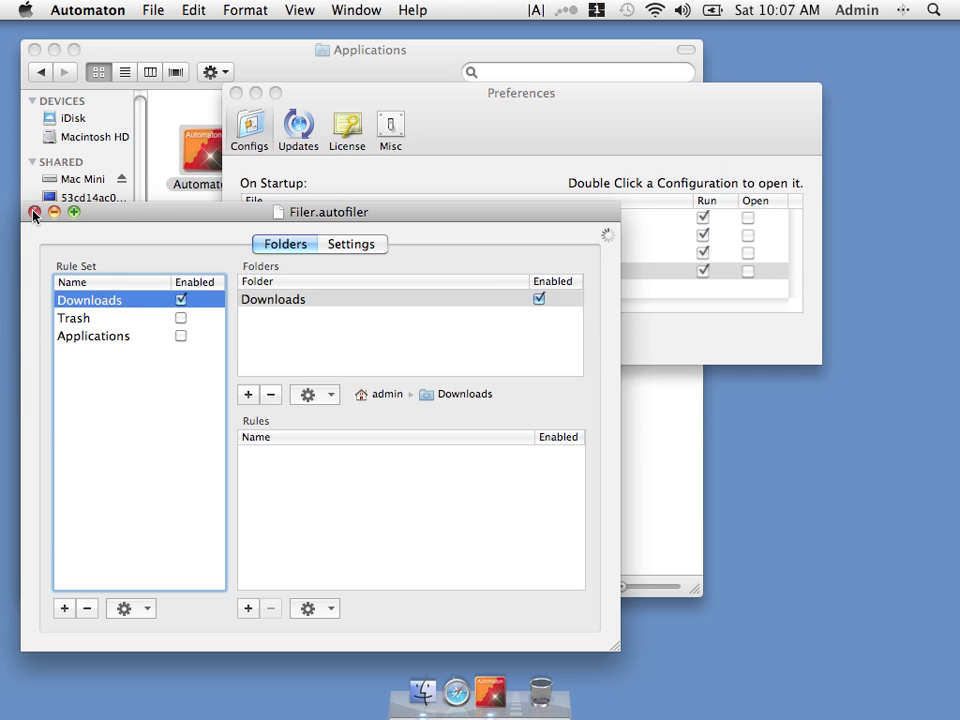
{"action": "left_click", "coordinate": [33, 214]}
{"action": "double_click", "coordinate": [460, 255]}
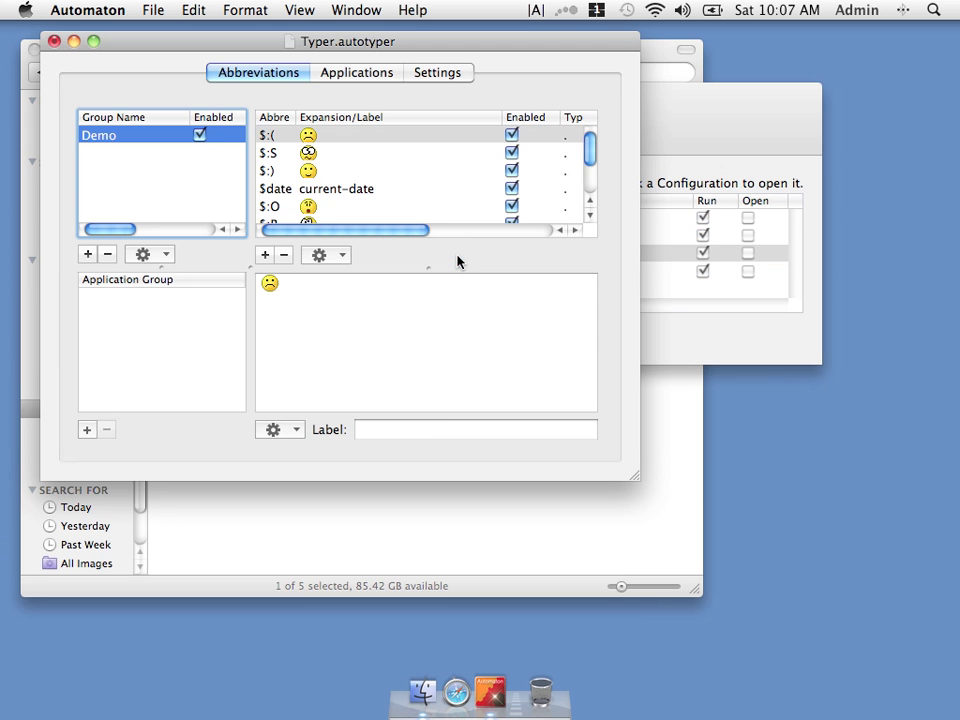
{"action": "left_click", "coordinate": [55, 42]}
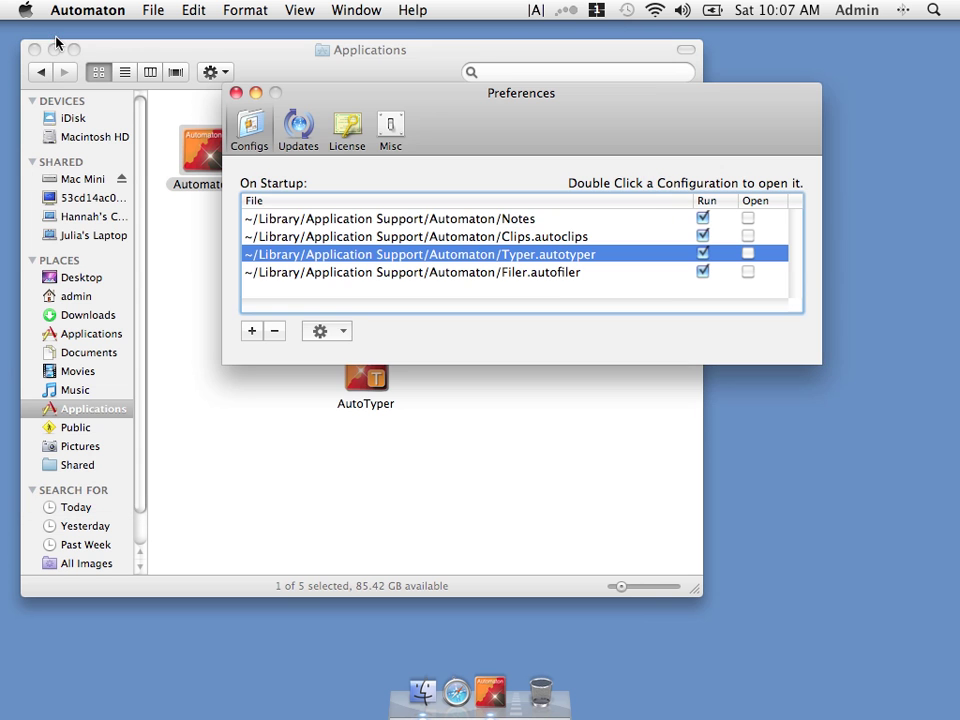
Step: Review Automaton's update, license and miscellaneous preferences
{"action": "left_click", "coordinate": [299, 132]}
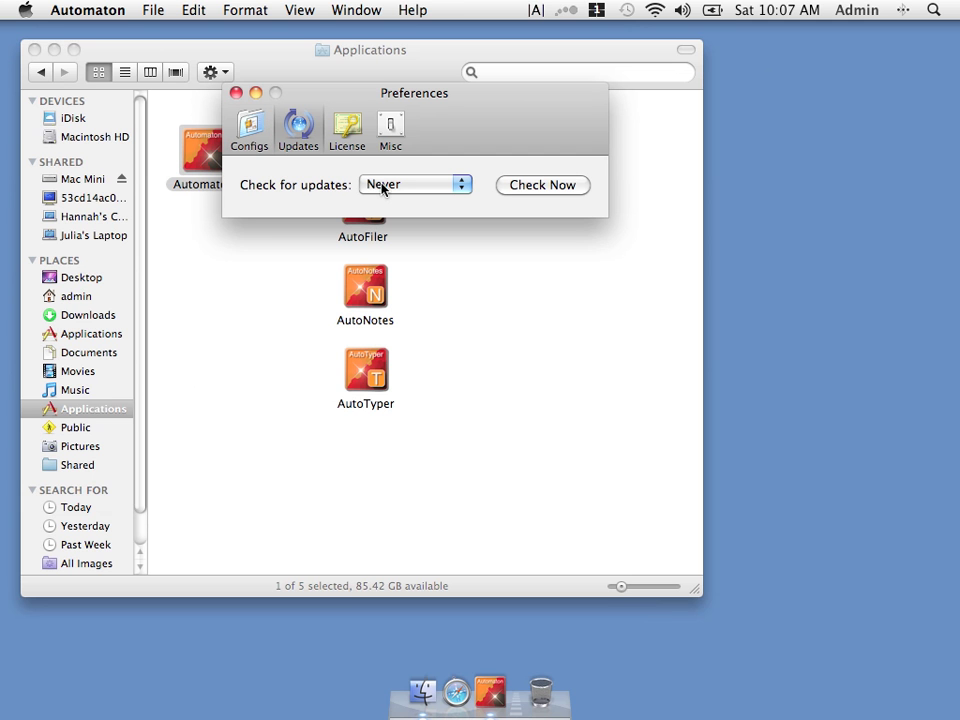
{"action": "left_click", "coordinate": [348, 128]}
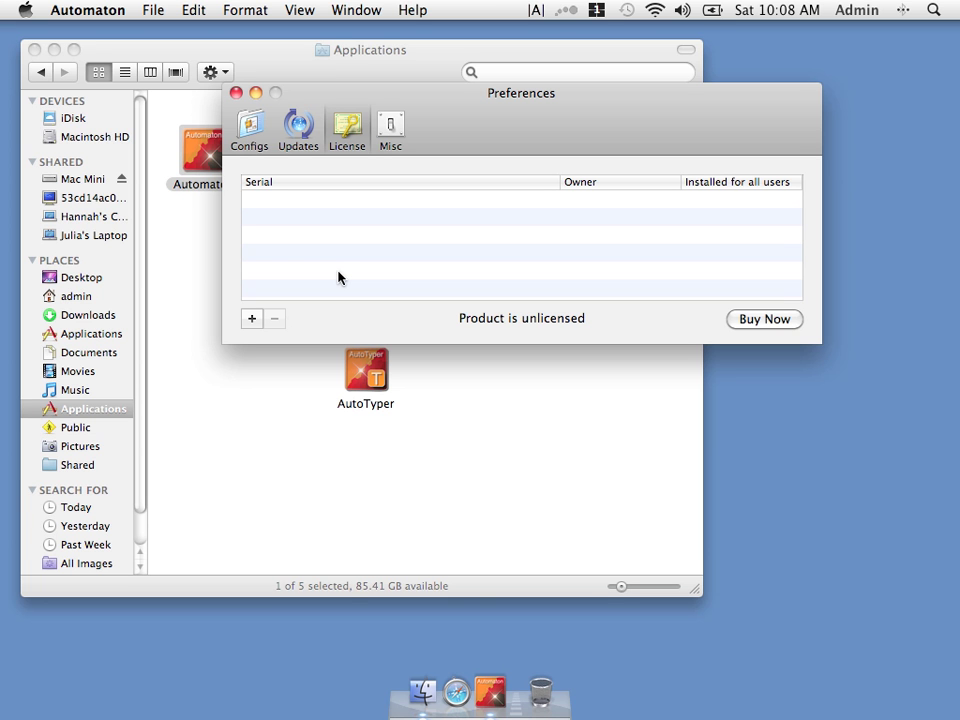
{"action": "left_click", "coordinate": [390, 128]}
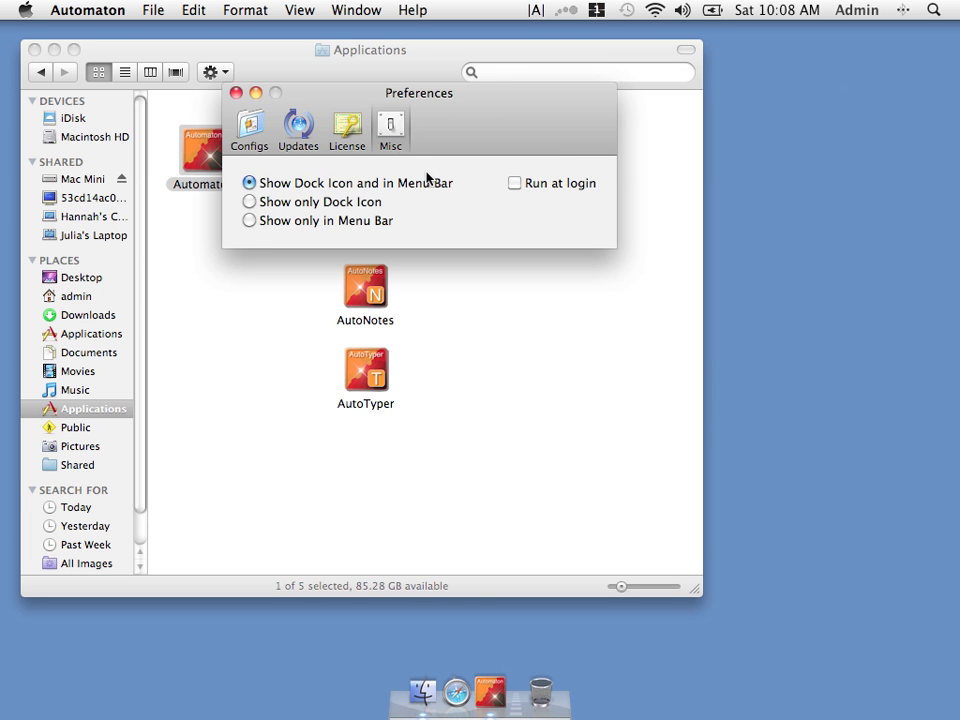
Step: Compare the commands of Automaton's status item with its application commands, including the Notes, Clips and Filer entries
{"action": "left_click", "coordinate": [535, 10]}
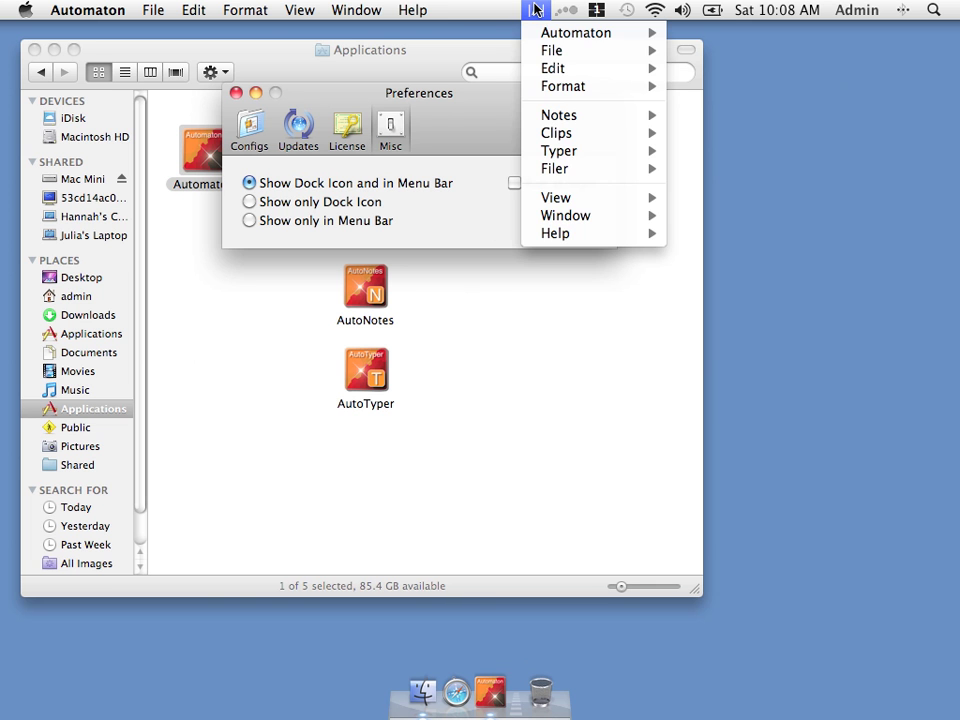
{"action": "left_click", "coordinate": [535, 10]}
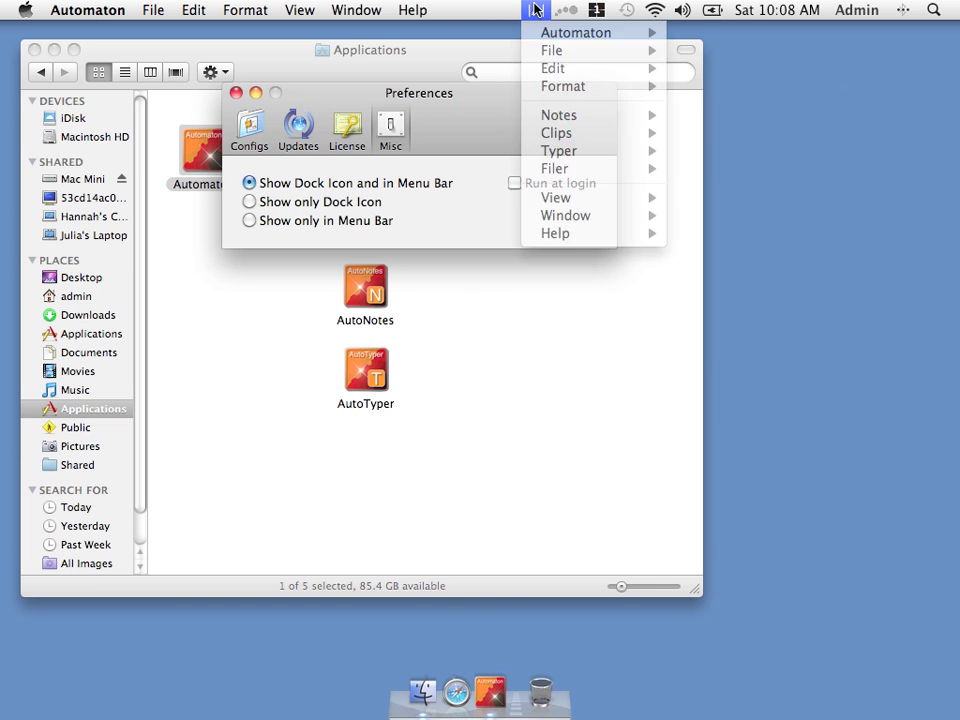
{"action": "left_click", "coordinate": [113, 9]}
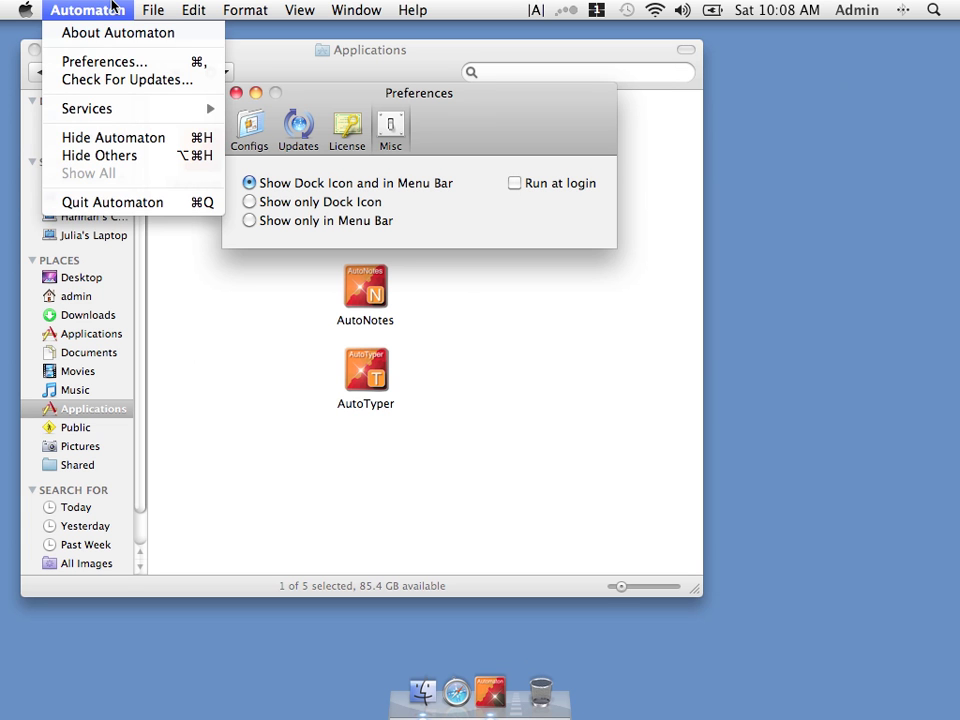
{"action": "left_click", "coordinate": [113, 7]}
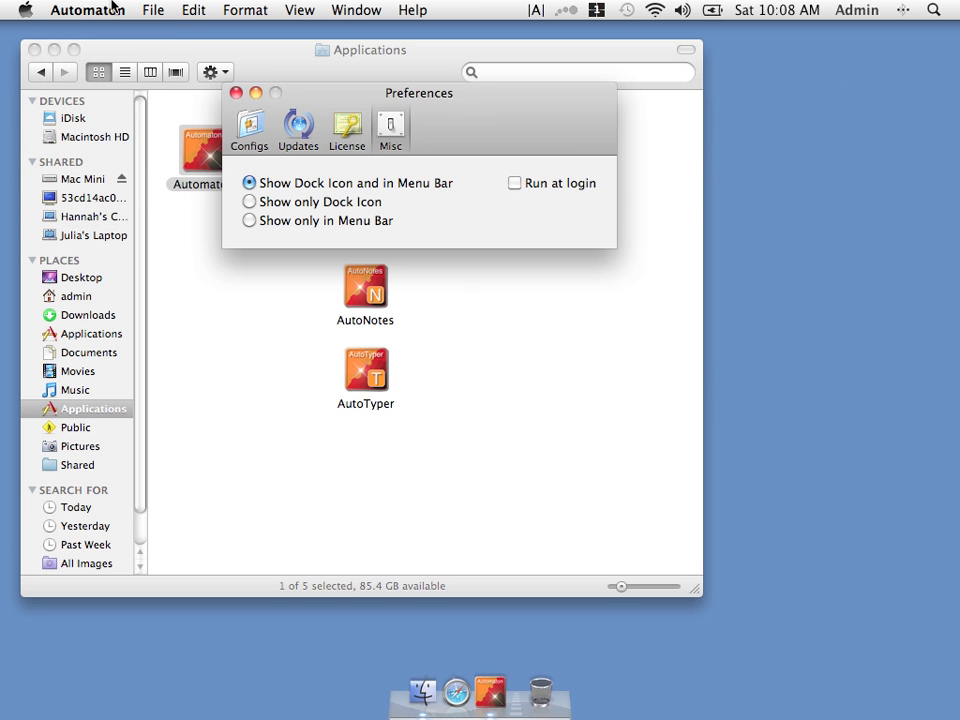
{"action": "left_click", "coordinate": [532, 9]}
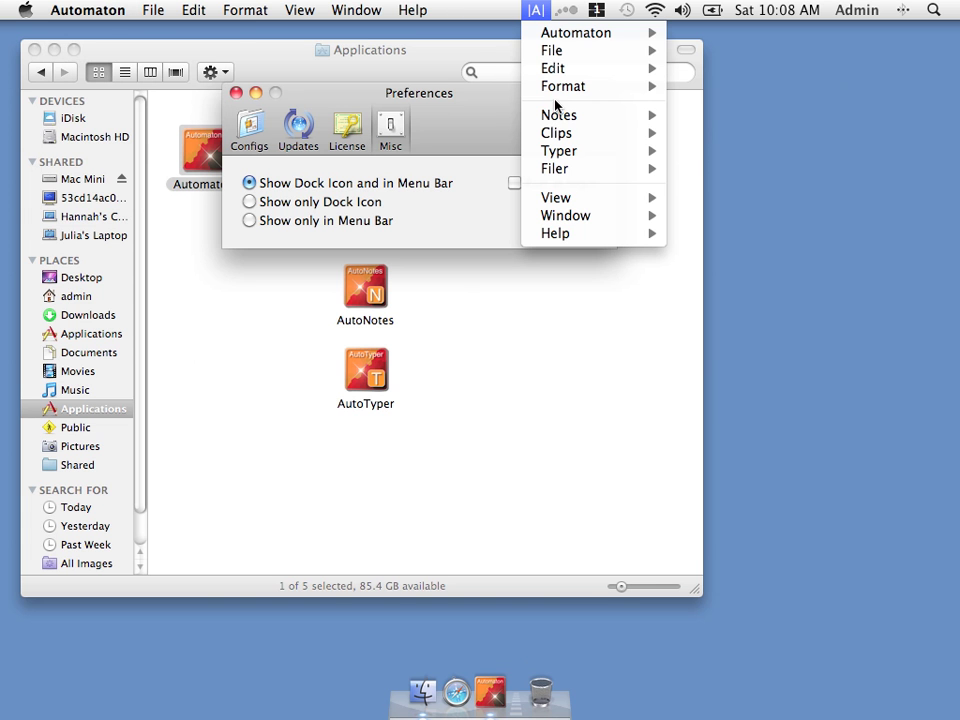
{"action": "mouse_move", "coordinate": [555, 117]}
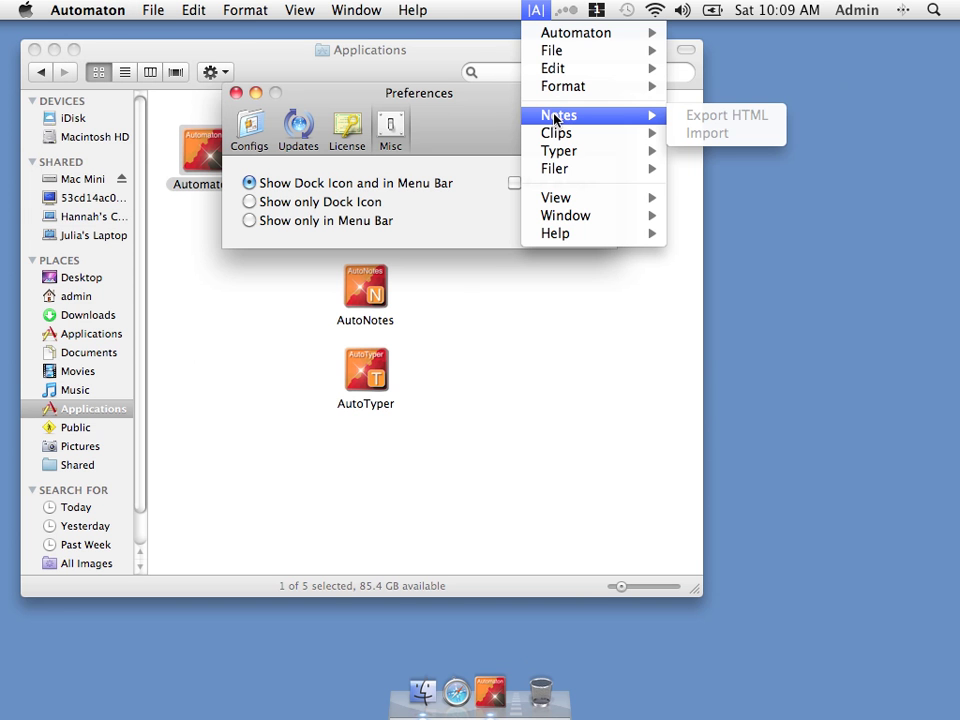
{"action": "mouse_move", "coordinate": [556, 140]}
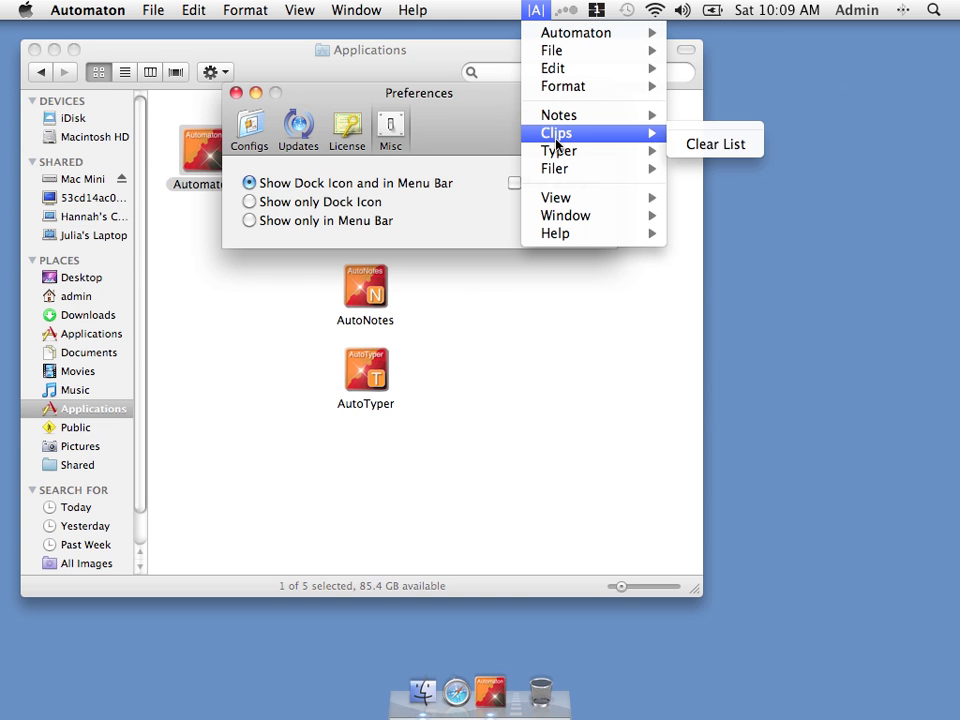
{"action": "mouse_move", "coordinate": [557, 171]}
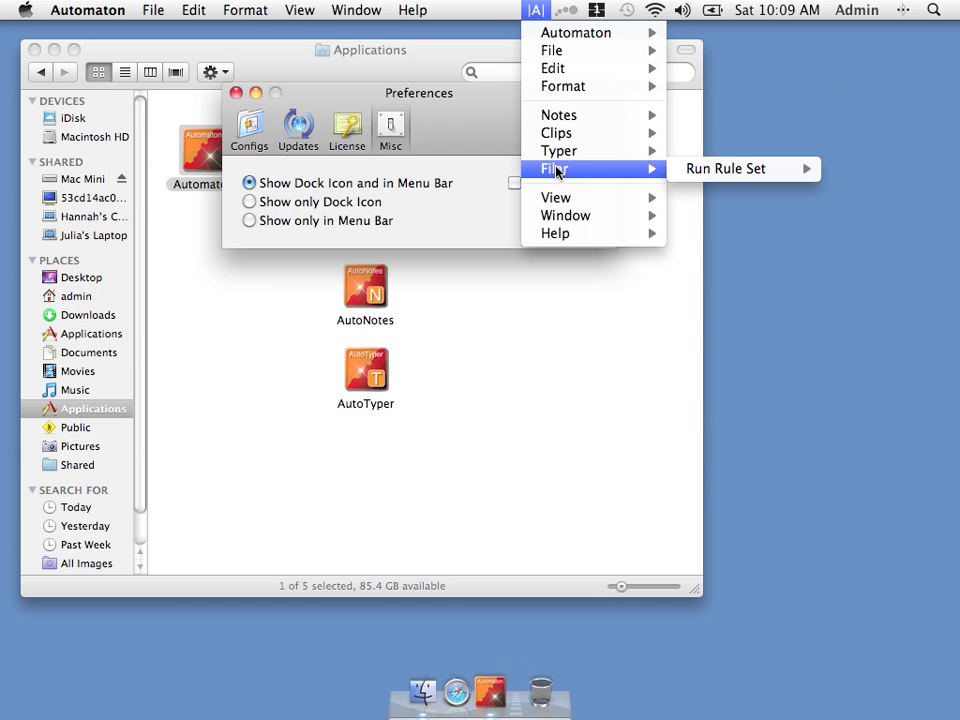
{"action": "key", "text": "Escape"}
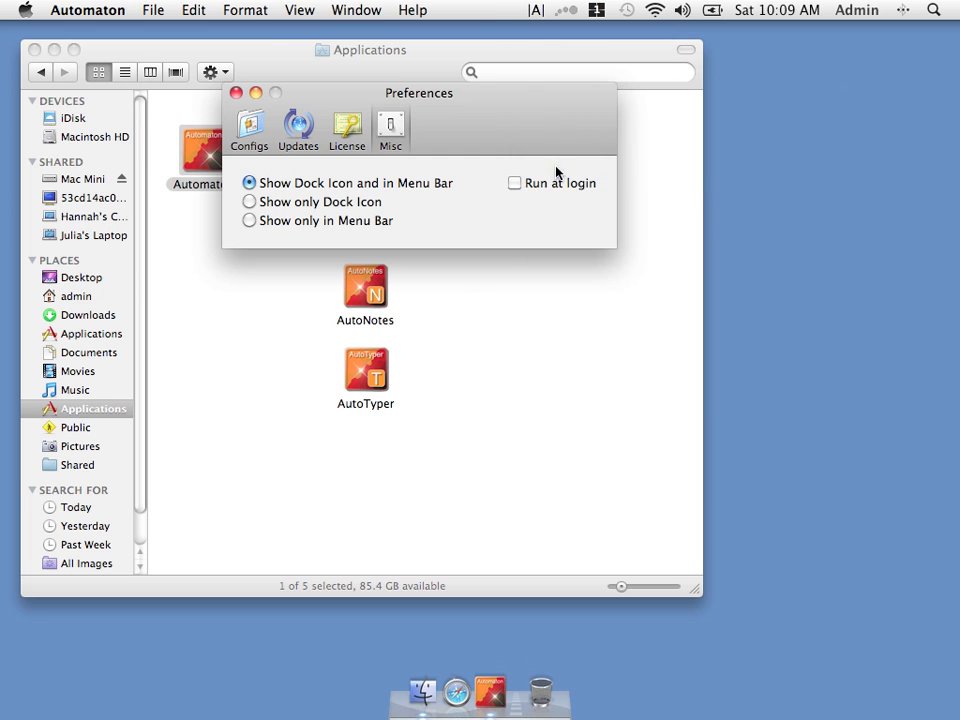
Step: Examine the Notes commands that Automaton offers under View and through its Dock icon
{"action": "left_click", "coordinate": [307, 10]}
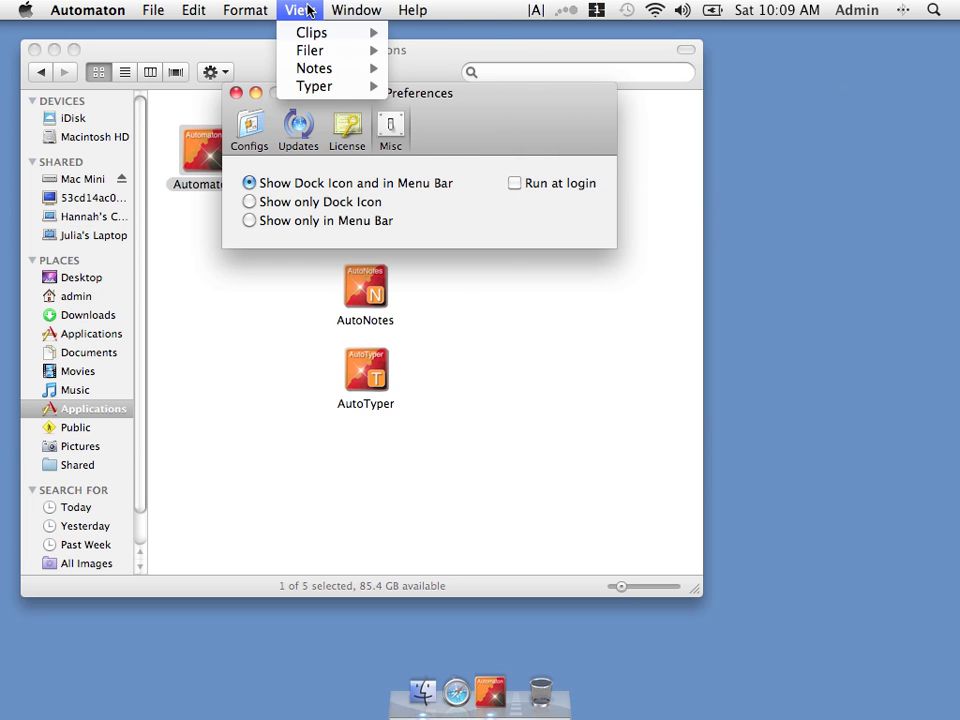
{"action": "mouse_move", "coordinate": [318, 73]}
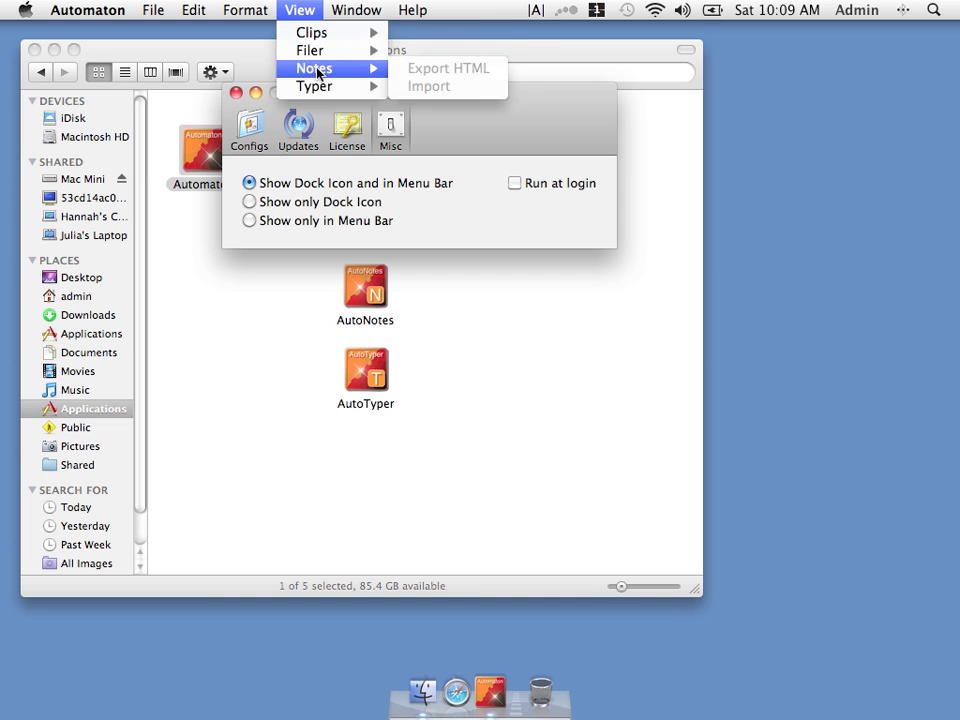
{"action": "left_click", "coordinate": [325, 460]}
{"action": "right_click", "coordinate": [493, 690]}
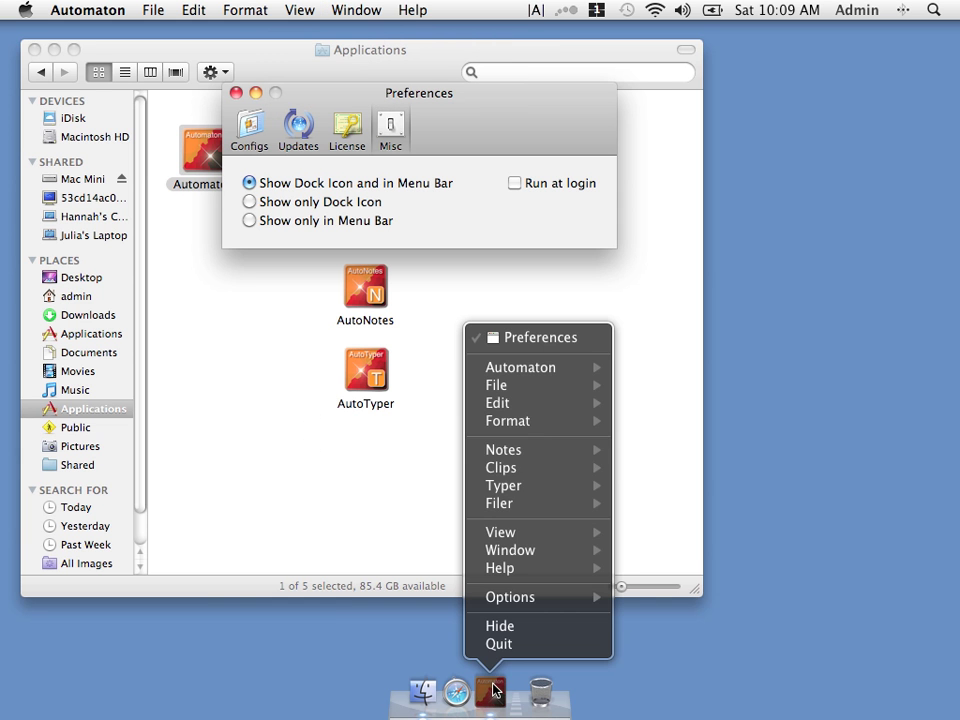
{"action": "mouse_move", "coordinate": [567, 460]}
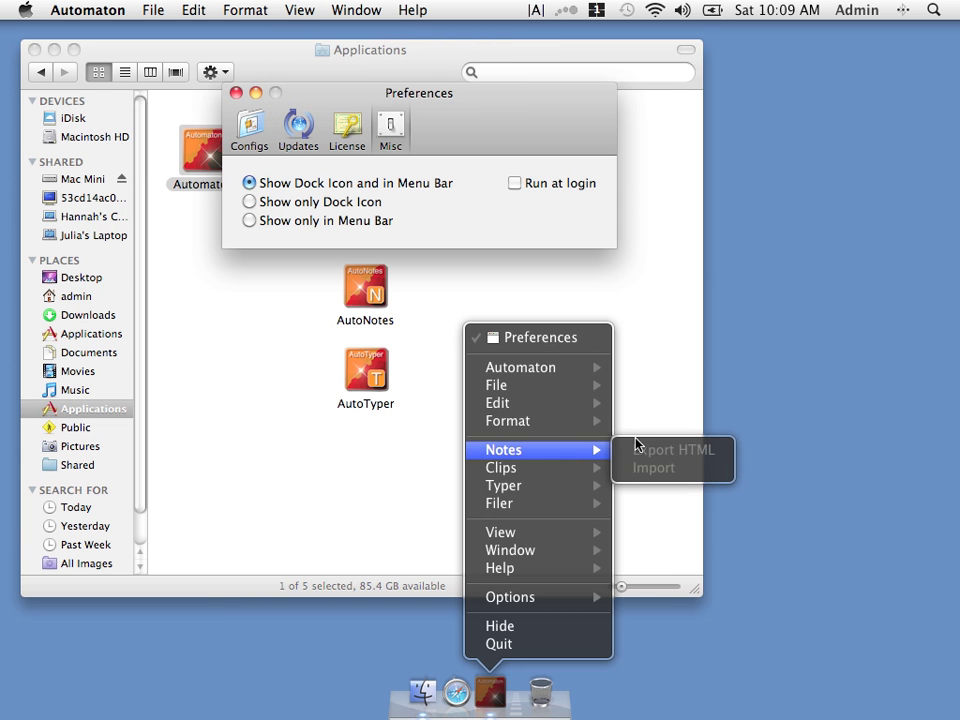
{"action": "left_click", "coordinate": [726, 375]}
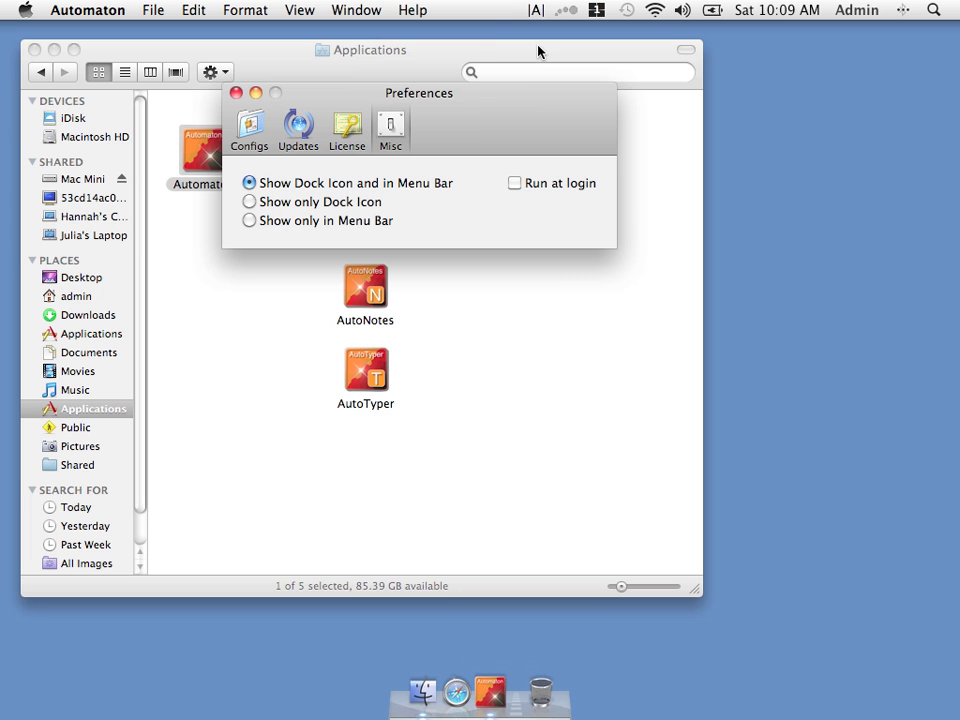
Step: Close the preferences with Show Dock Icon and in Menu Bar selected, and quit Automaton
{"action": "left_click", "coordinate": [268, 202]}
{"action": "left_click", "coordinate": [347, 183]}
{"action": "left_click", "coordinate": [236, 92]}
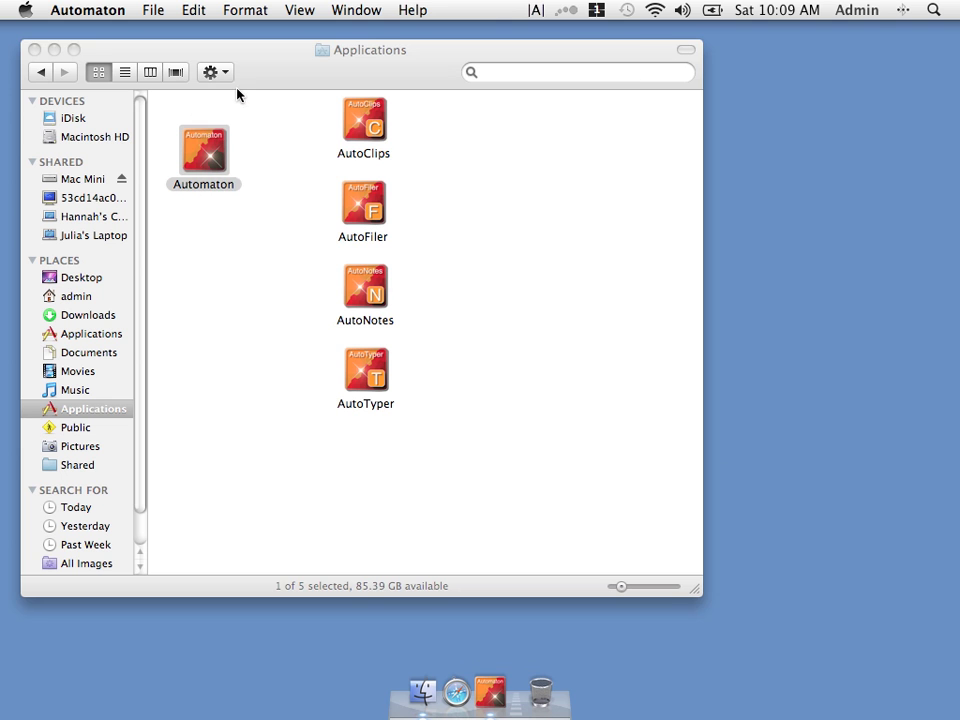
{"action": "key", "text": "super+q"}
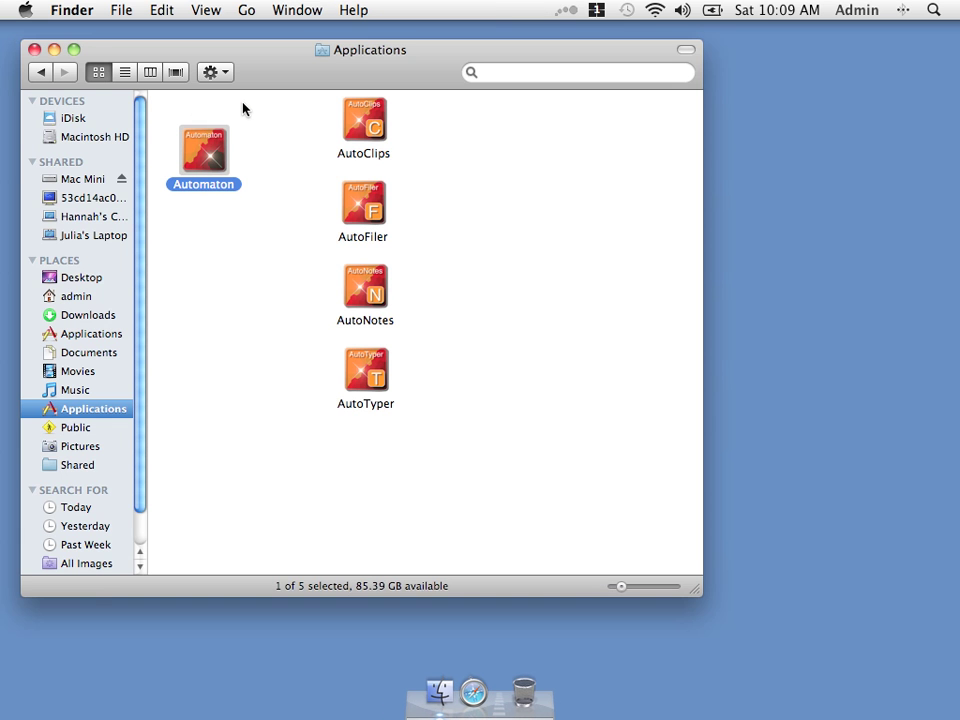
Step: Launch the four standalone apps AutoClips, AutoFiler, AutoNotes and AutoTyper from the Applications folder
{"action": "left_click", "coordinate": [368, 125]}
{"action": "double_click", "coordinate": [368, 125]}
{"action": "double_click", "coordinate": [364, 208]}
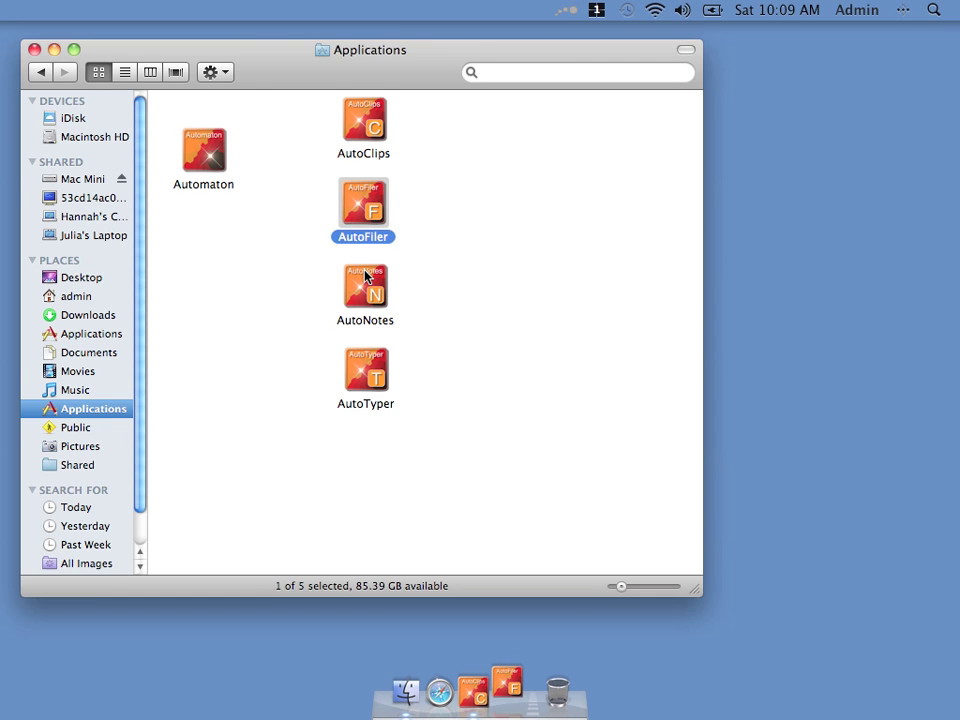
{"action": "left_click", "coordinate": [367, 292]}
{"action": "double_click", "coordinate": [367, 292]}
{"action": "double_click", "coordinate": [367, 366]}
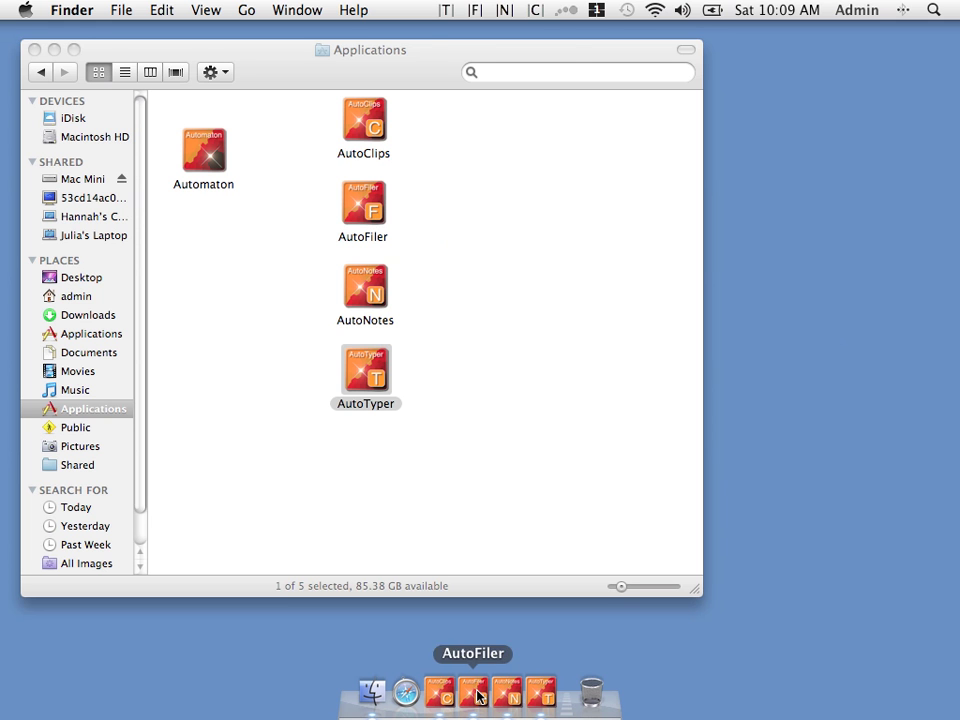
Step: Examine the commands offered by the status items of the running standalone apps, including AutoTyper and AutoNotes
{"action": "left_click", "coordinate": [446, 11]}
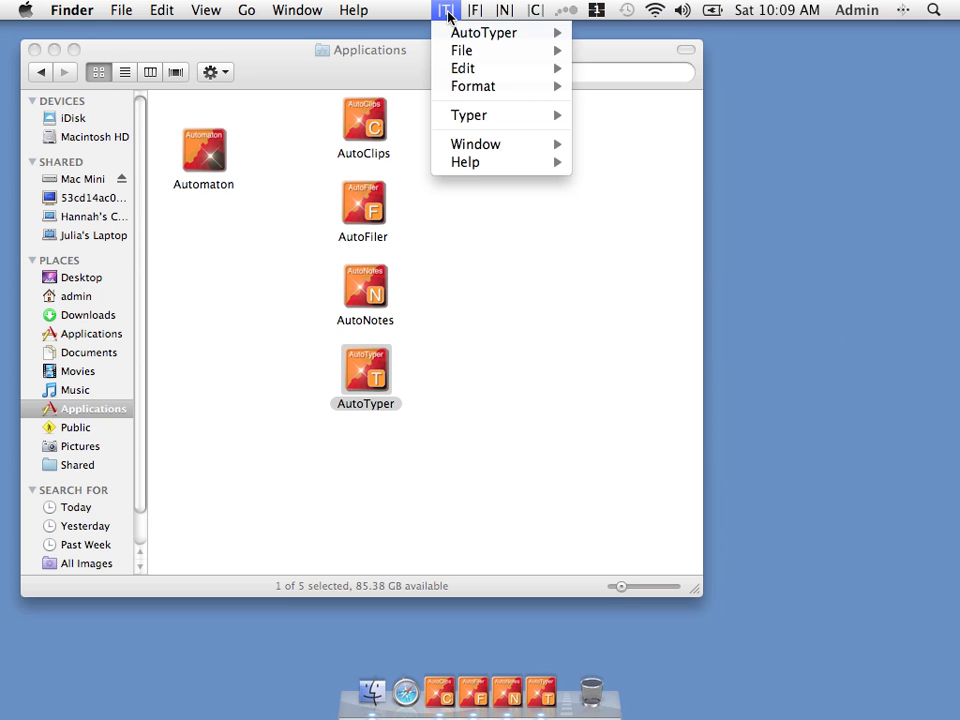
{"action": "left_click", "coordinate": [492, 12]}
{"action": "left_click", "coordinate": [496, 11]}
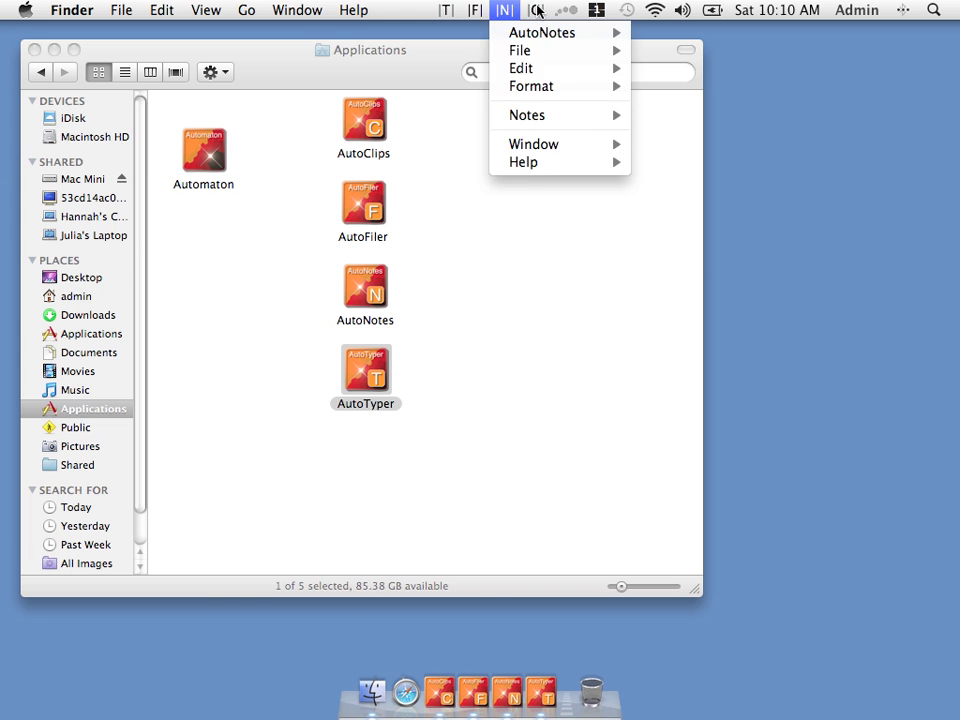
{"action": "mouse_move", "coordinate": [536, 11]}
{"action": "left_click", "coordinate": [468, 47]}
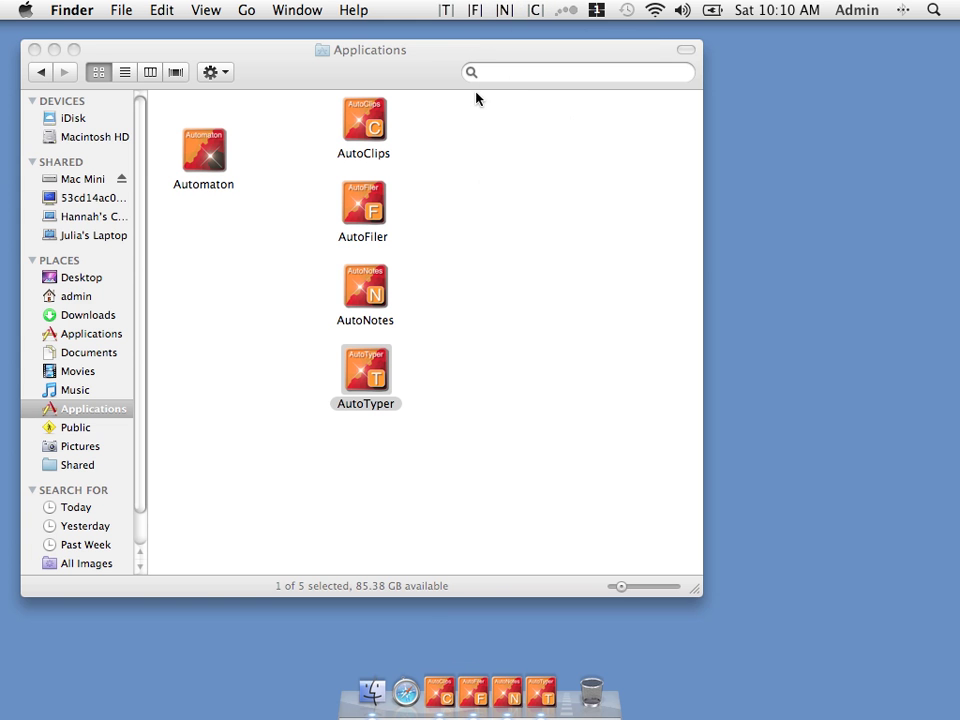
{"action": "left_click", "coordinate": [447, 11]}
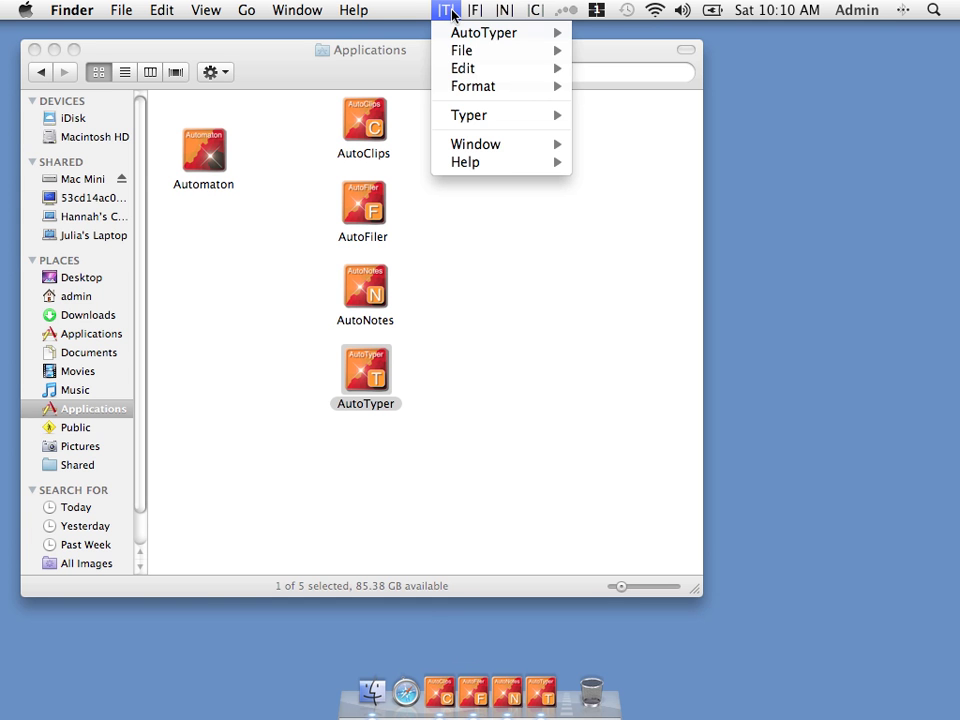
{"action": "left_click", "coordinate": [529, 323]}
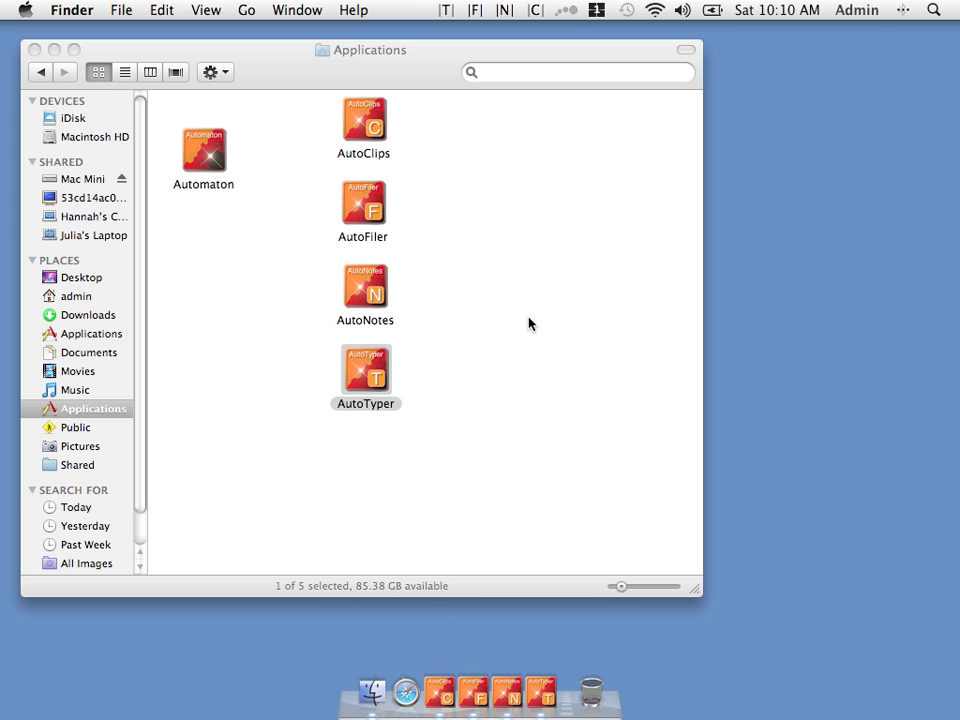